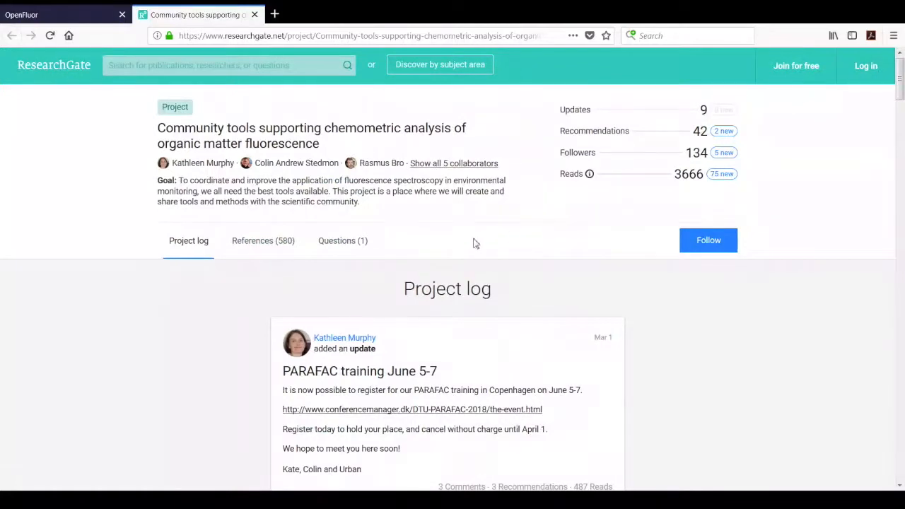
Switch to the OpenFluor site and log in to the account.
{"action": "left_click", "coordinate": [61, 15]}
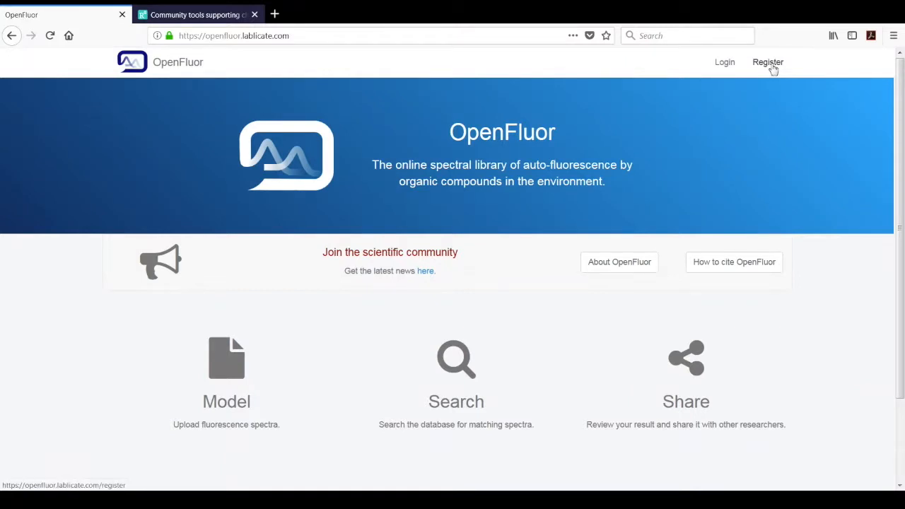
{"action": "left_click", "coordinate": [726, 64]}
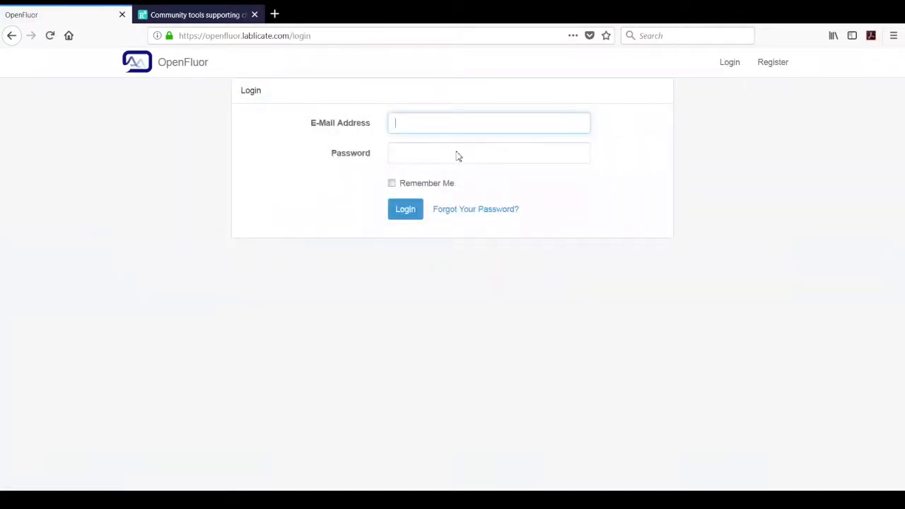
{"action": "left_click", "coordinate": [410, 212]}
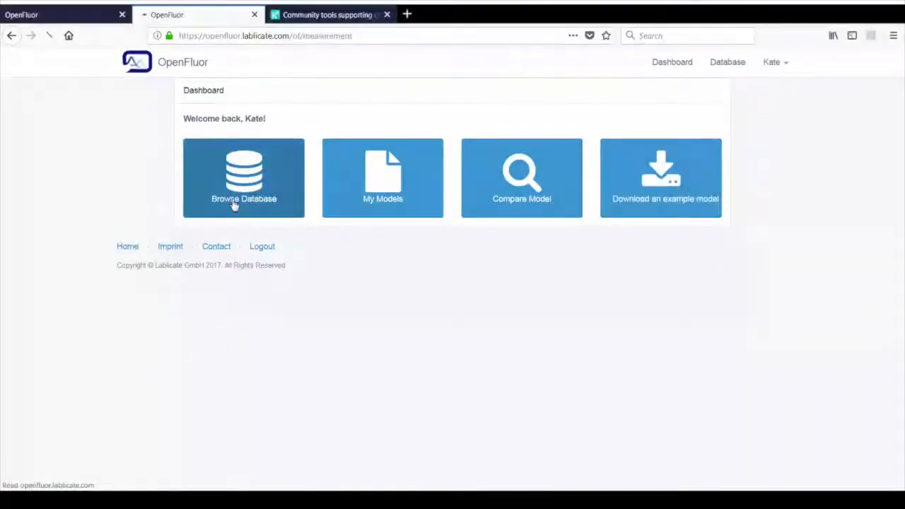
Open the spectral database and look through its list of published models.
{"action": "left_click", "coordinate": [233, 204]}
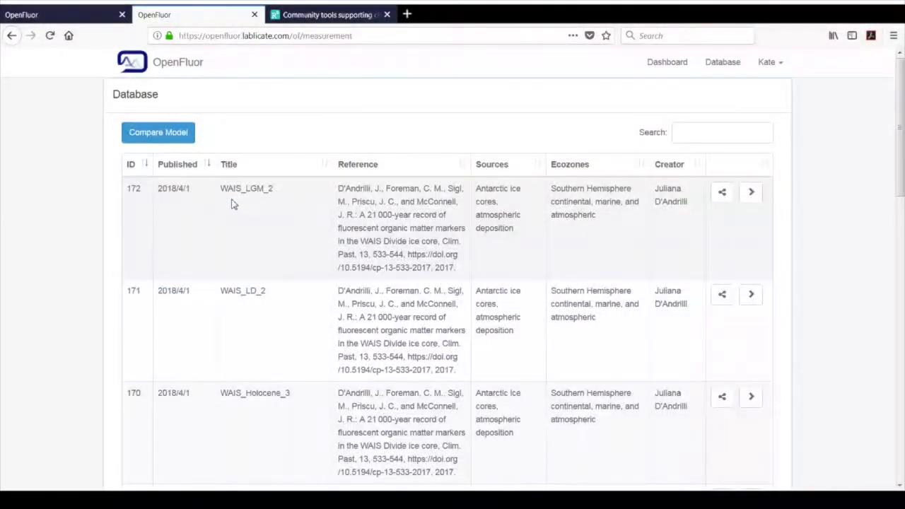
{"action": "left_click_drag", "start_coordinate": [901, 92], "coordinate": [902, 371]}
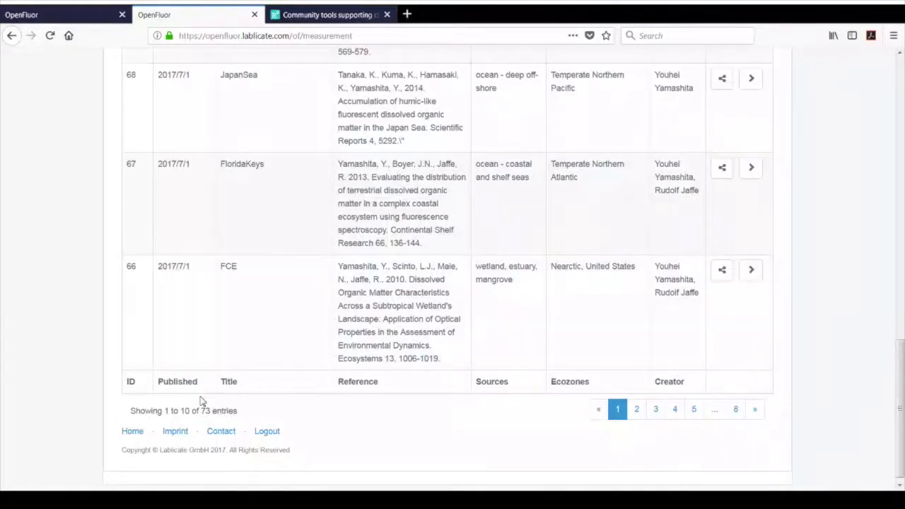
{"action": "left_click_drag", "start_coordinate": [901, 404], "coordinate": [901, 99]}
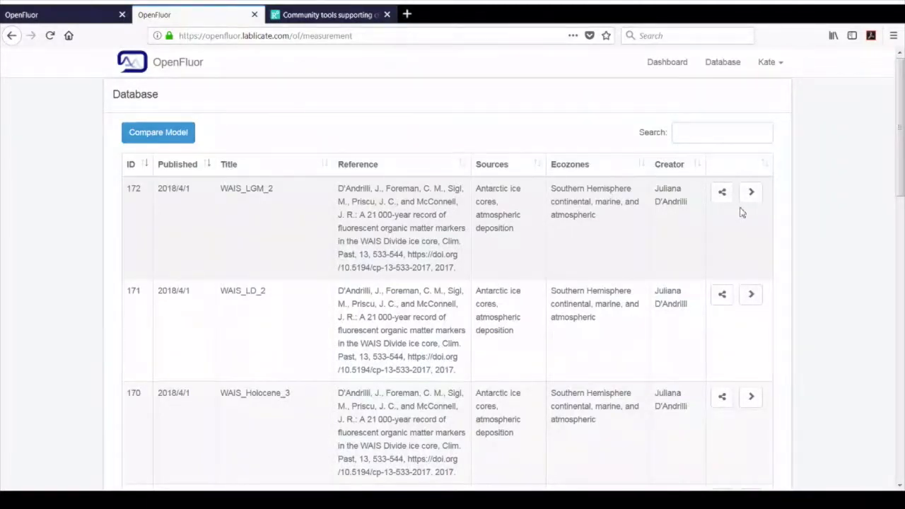
Search the database for "mur" and view the sharing settings of the drEEM model.
{"action": "left_click", "coordinate": [700, 141]}
{"action": "type", "text": "m"}
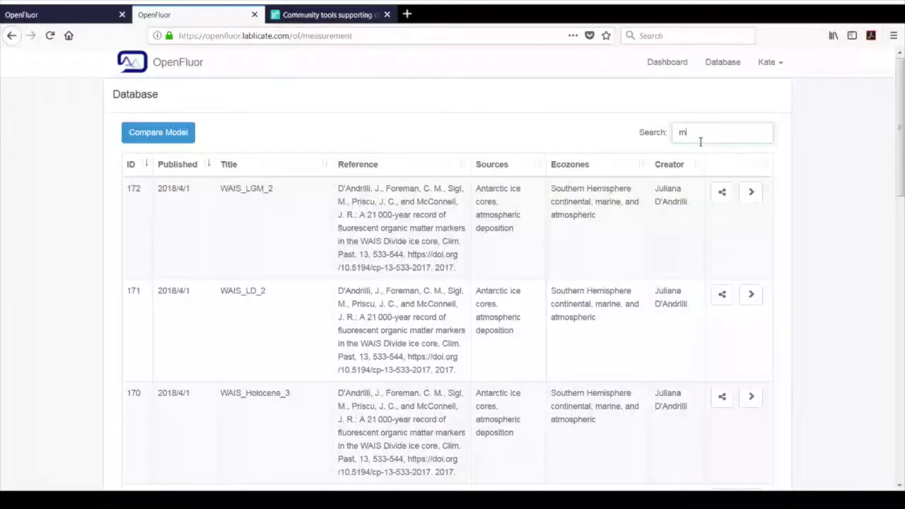
{"action": "type", "text": "ur"}
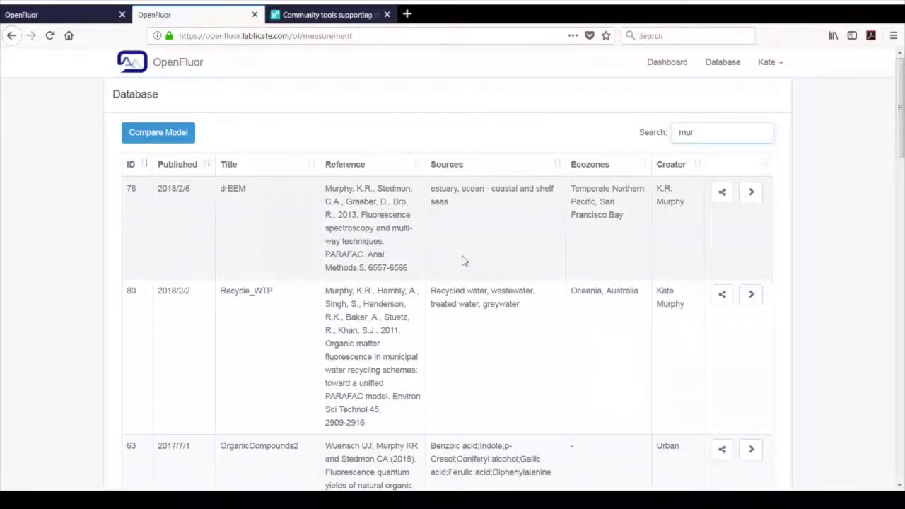
{"action": "left_click", "coordinate": [723, 193]}
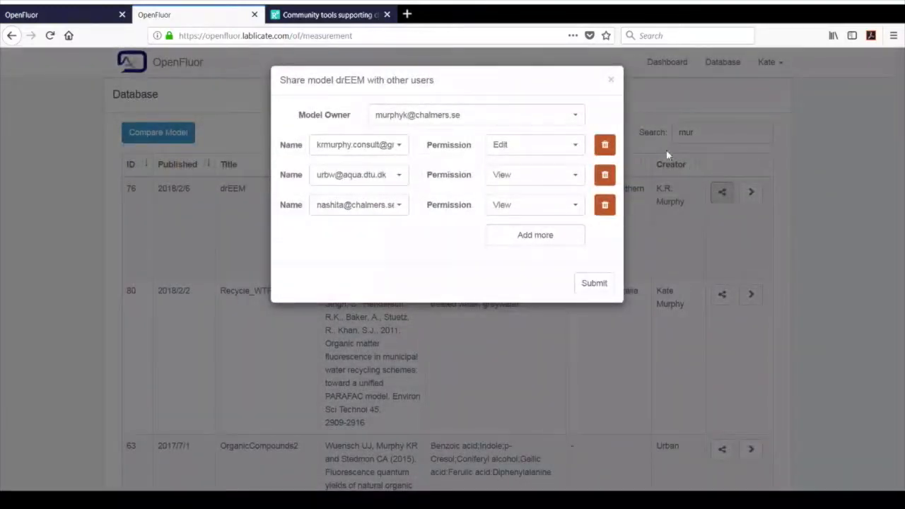
{"action": "left_click", "coordinate": [613, 84]}
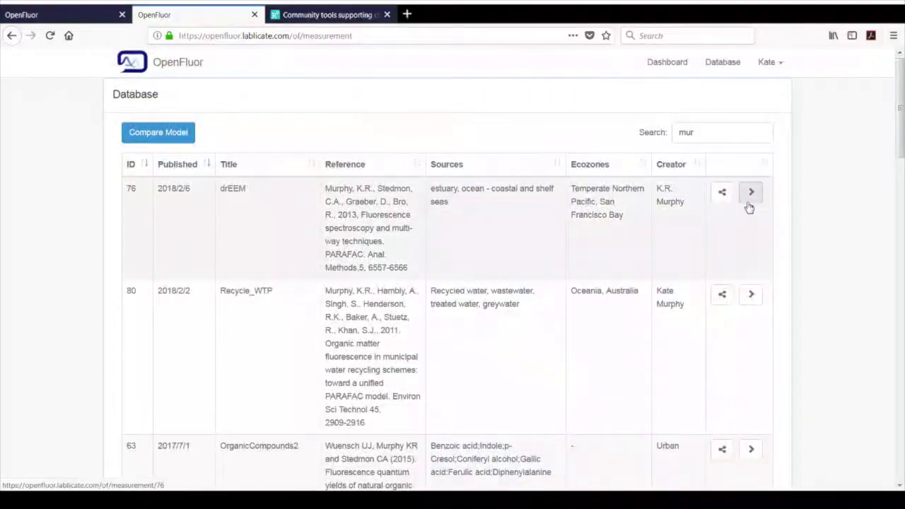
Open the drEEM model's details, review its overview, model data, excitation and emission spectra, and close the database page.
{"action": "left_click", "coordinate": [751, 194]}
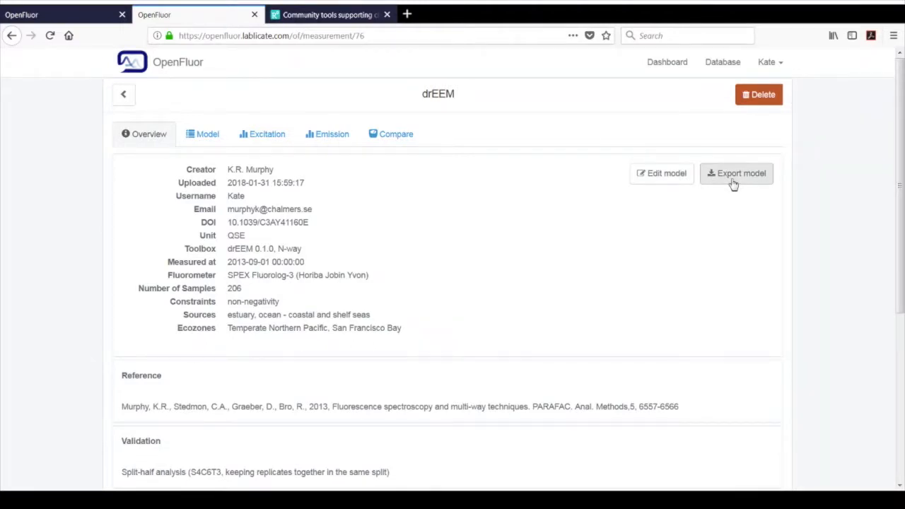
{"action": "left_click", "coordinate": [217, 141]}
{"action": "left_click", "coordinate": [261, 141]}
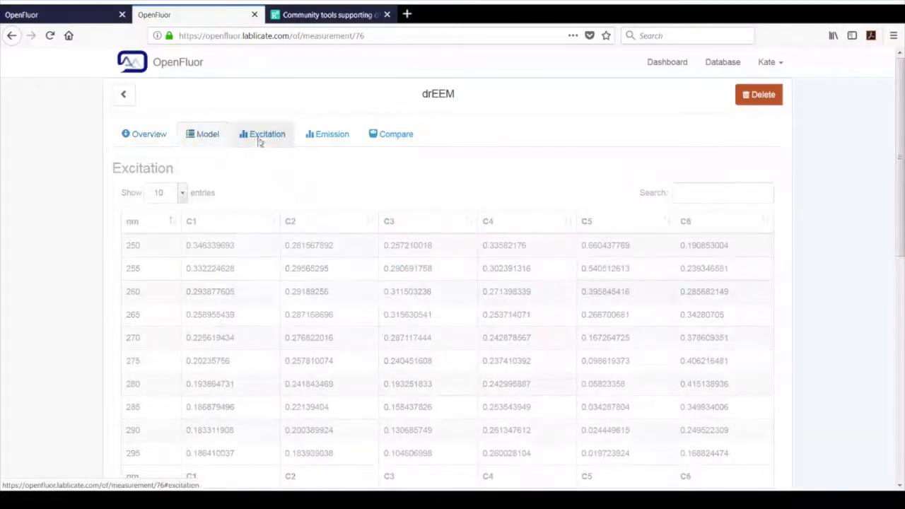
{"action": "left_click", "coordinate": [326, 138]}
{"action": "key", "text": "ctrl+w"}
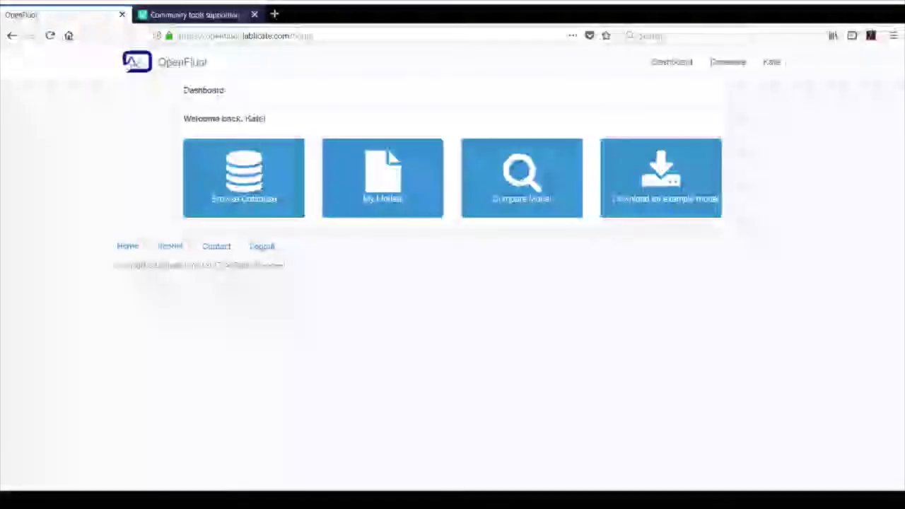
Open the list of own models and examine the Horsens model's sharing options, including the selectable users, without submitting.
{"action": "left_click", "coordinate": [396, 179]}
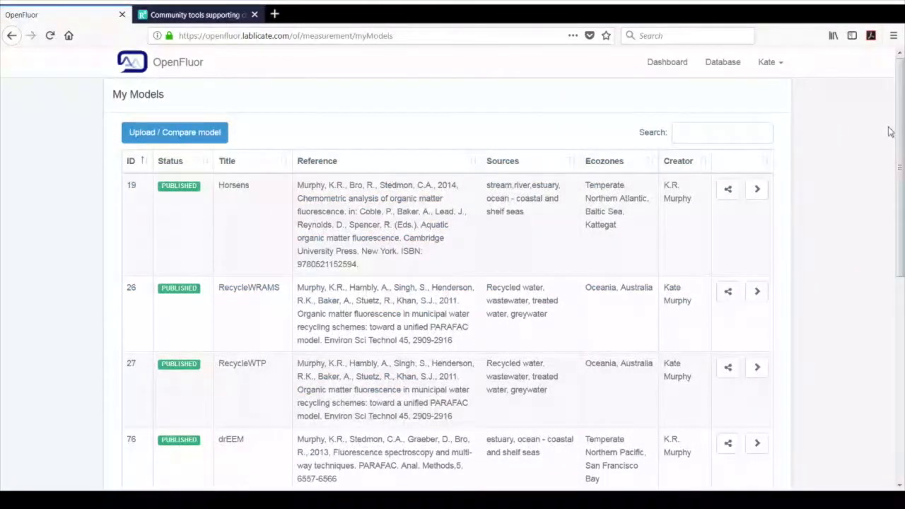
{"action": "mouse_move", "coordinate": [903, 128]}
{"action": "left_mouse_down"}
{"action": "mouse_move", "coordinate": [903, 146]}
{"action": "mouse_move", "coordinate": [900, 122]}
{"action": "left_mouse_up"}
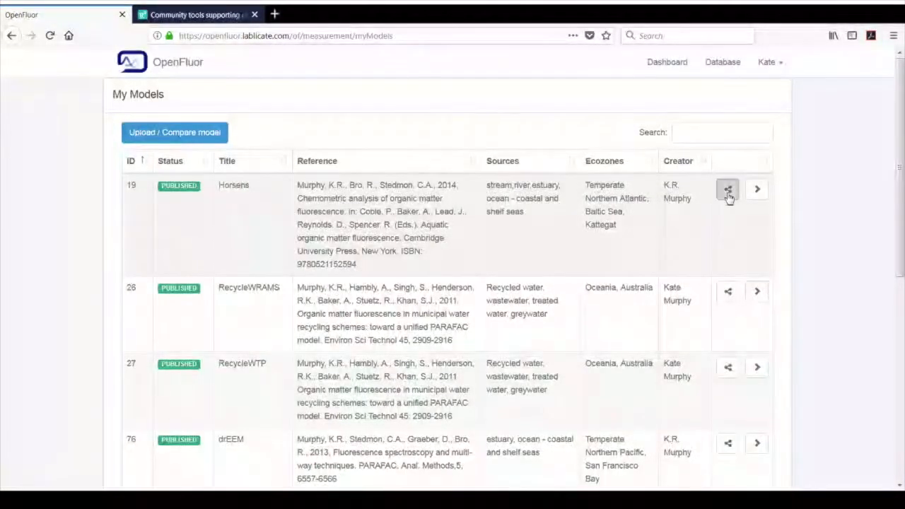
{"action": "left_click", "coordinate": [729, 191]}
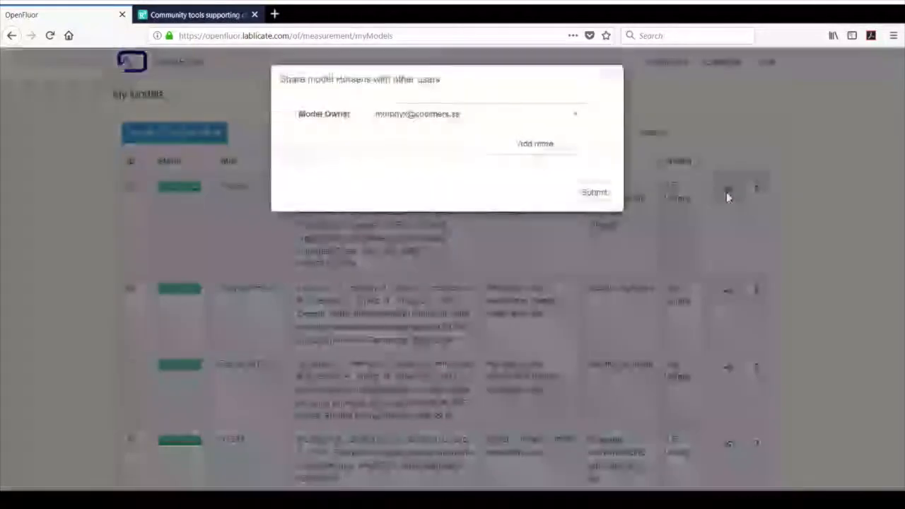
{"action": "left_click", "coordinate": [542, 152]}
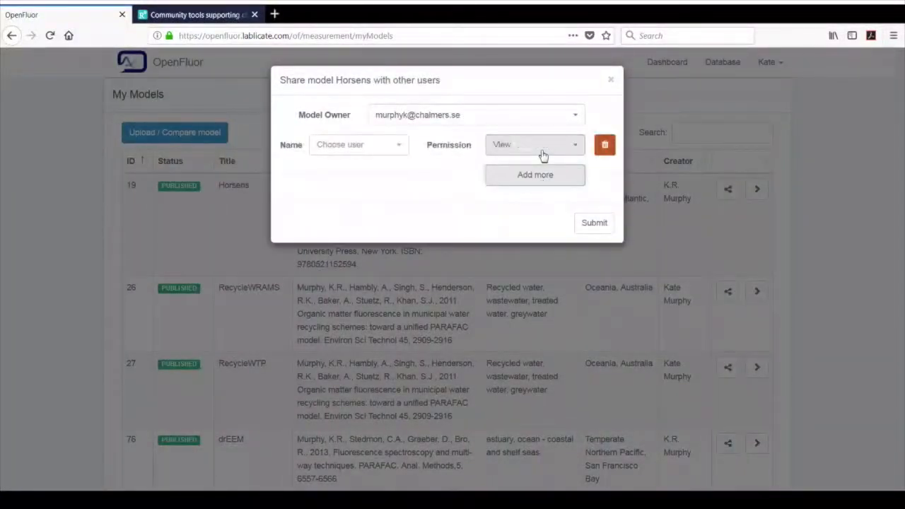
{"action": "left_click", "coordinate": [398, 146]}
{"action": "left_click_drag", "start_coordinate": [466, 225], "coordinate": [457, 266]}
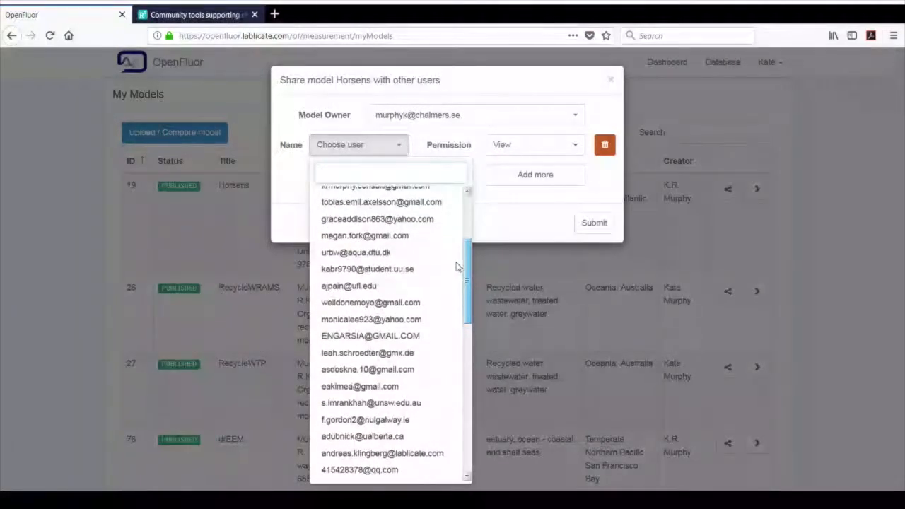
{"action": "left_click", "coordinate": [612, 79]}
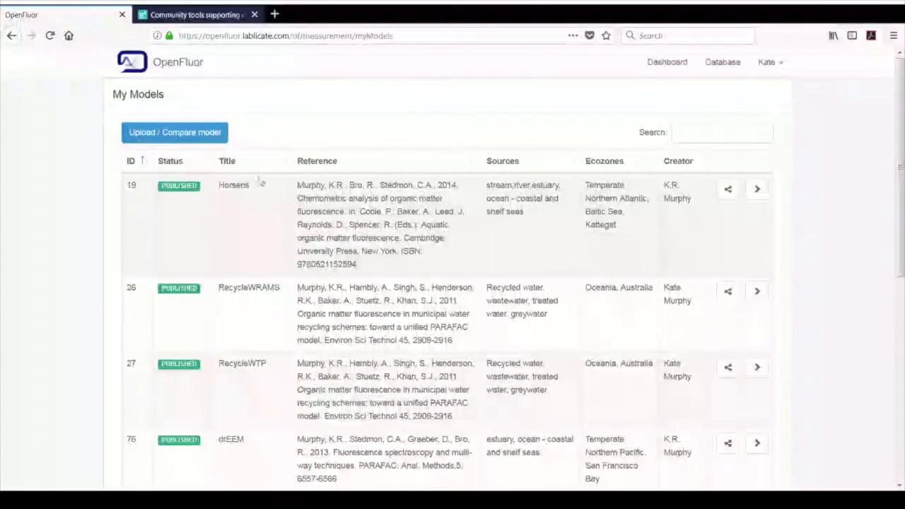
View the sharing settings of the unpublished lake3ex_r1_4 model and return to the dashboard.
{"action": "left_click_drag", "start_coordinate": [897, 124], "coordinate": [902, 257]}
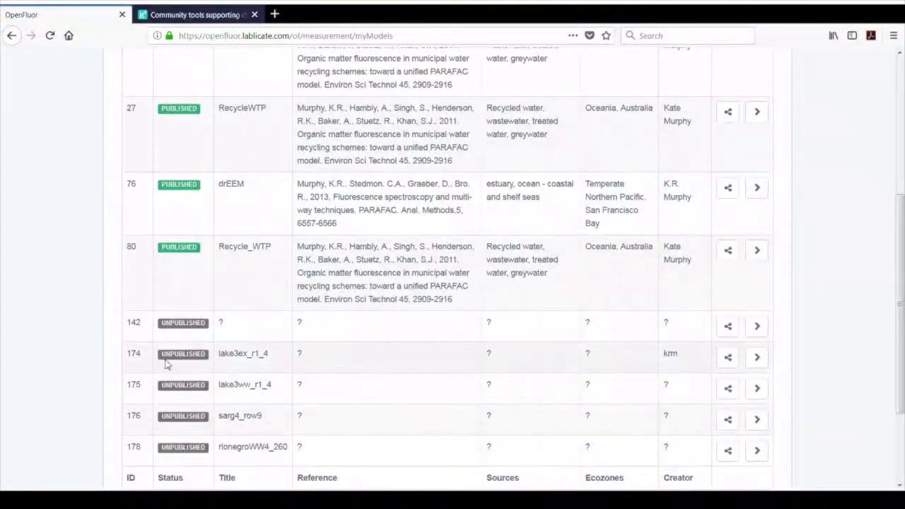
{"action": "left_click", "coordinate": [728, 361]}
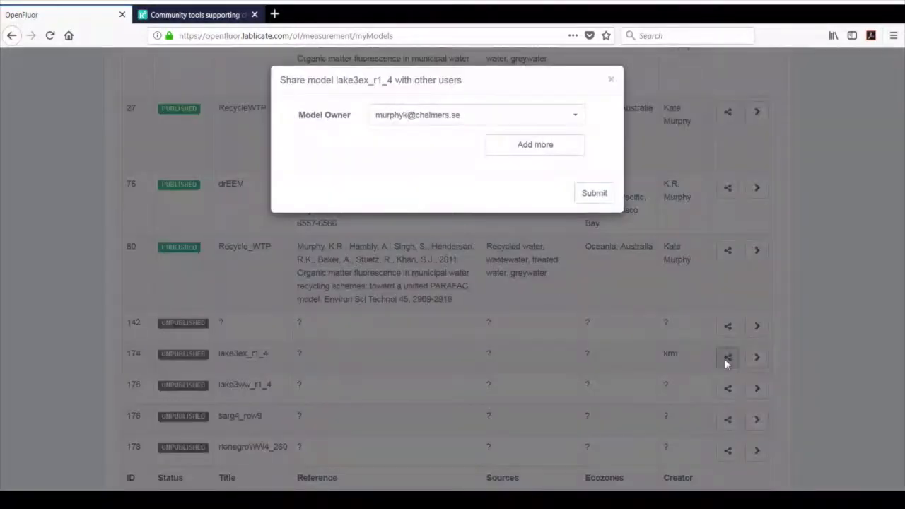
{"action": "left_click", "coordinate": [611, 84]}
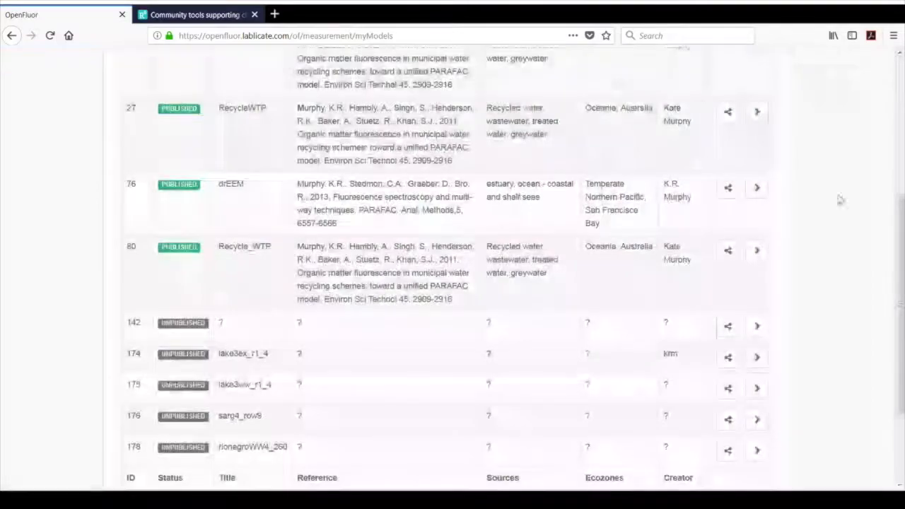
{"action": "scroll", "coordinate": [903, 278], "scroll_direction": "down", "scroll_amount": 2}
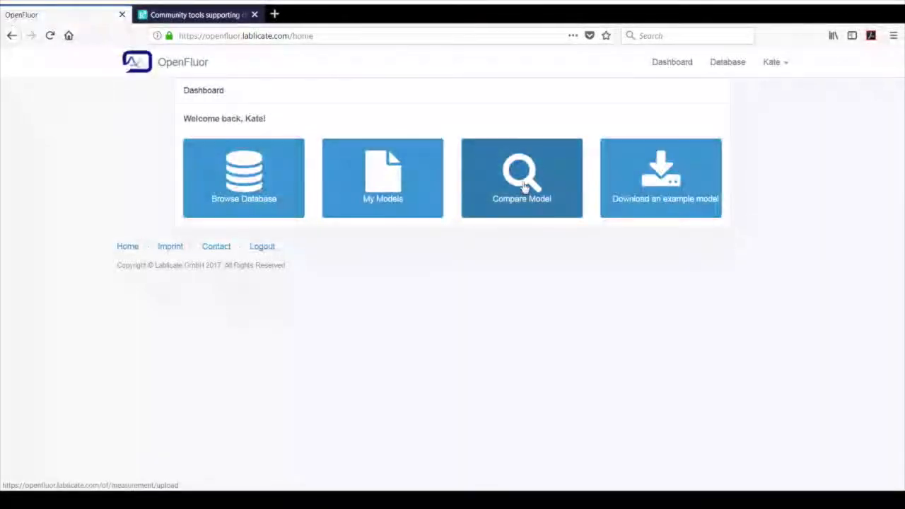
Upload the model file Unpublished_Oskar7.txt to the own models for comparison with the database.
{"action": "left_click", "coordinate": [525, 186]}
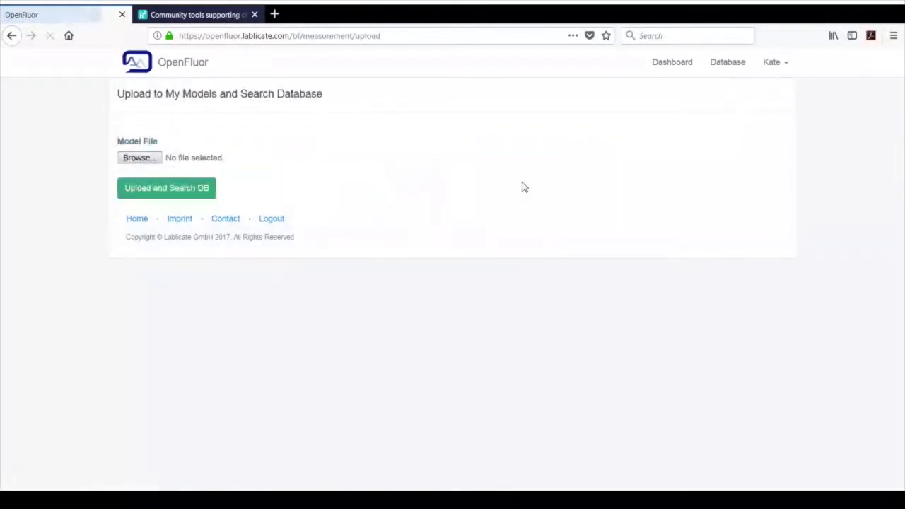
{"action": "left_click", "coordinate": [143, 162]}
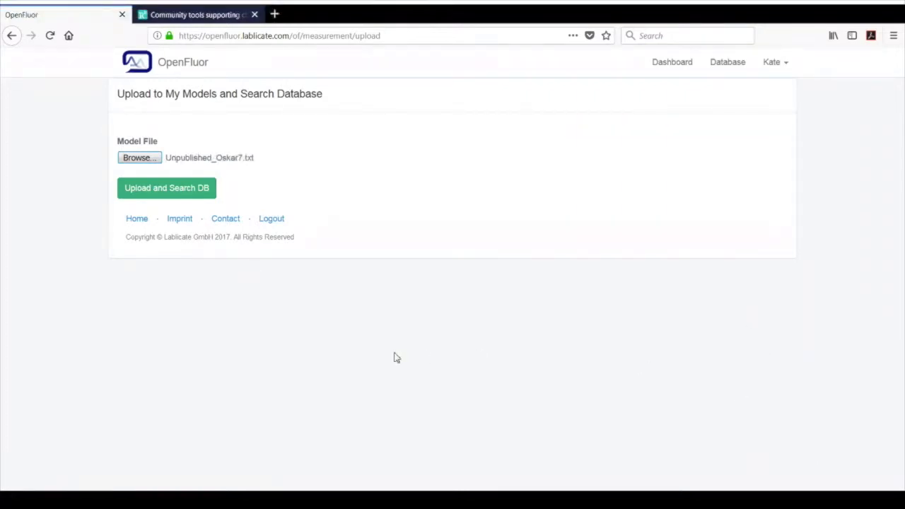
{"action": "left_click", "coordinate": [175, 190]}
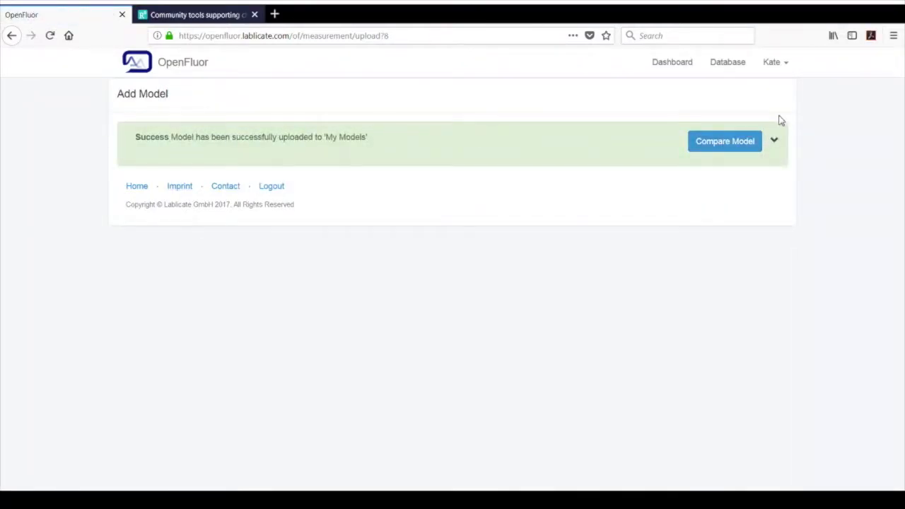
Open the list of own models and sort it by ID in descending order.
{"action": "left_click", "coordinate": [772, 63]}
{"action": "left_click", "coordinate": [748, 93]}
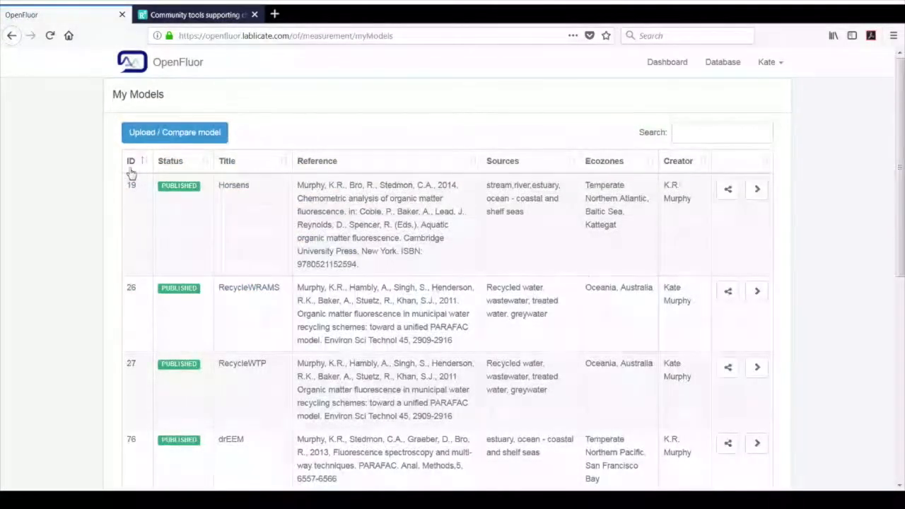
{"action": "left_click", "coordinate": [131, 170]}
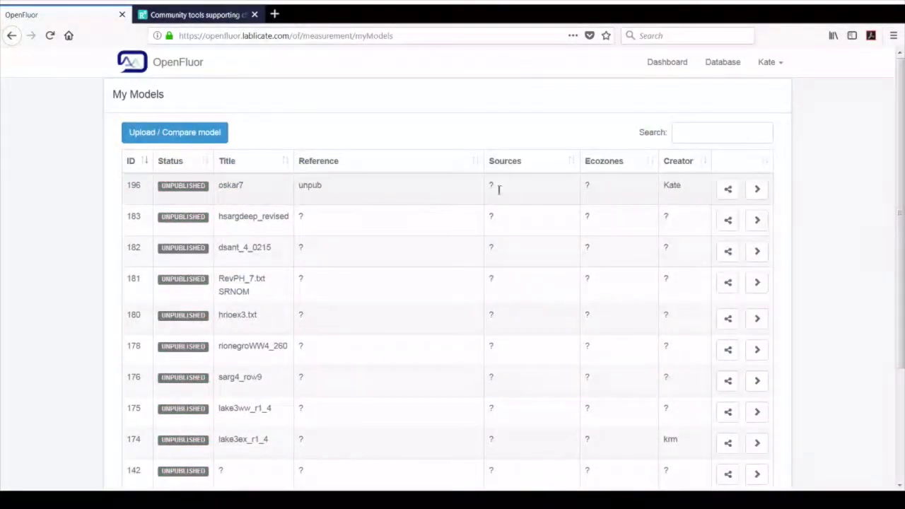
Open the unpublished oskar7 model and compare it with the database.
{"action": "left_click", "coordinate": [758, 195]}
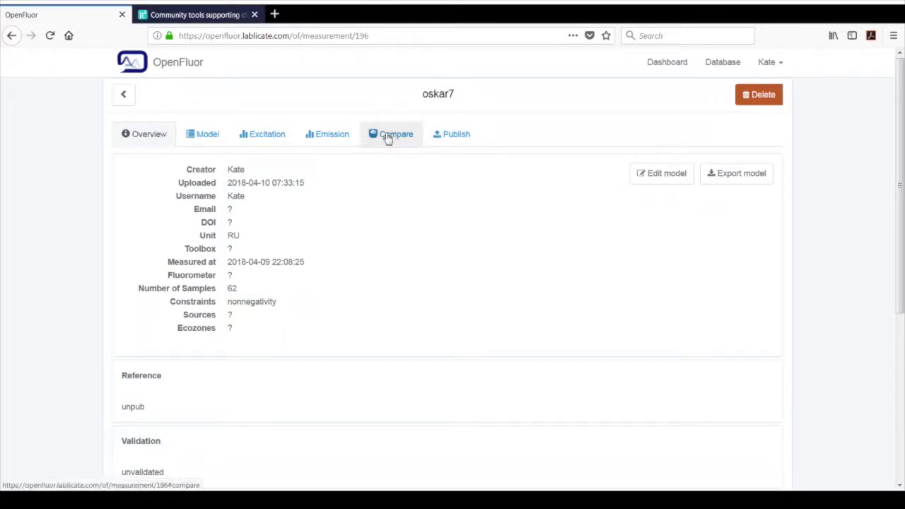
{"action": "left_click", "coordinate": [387, 139]}
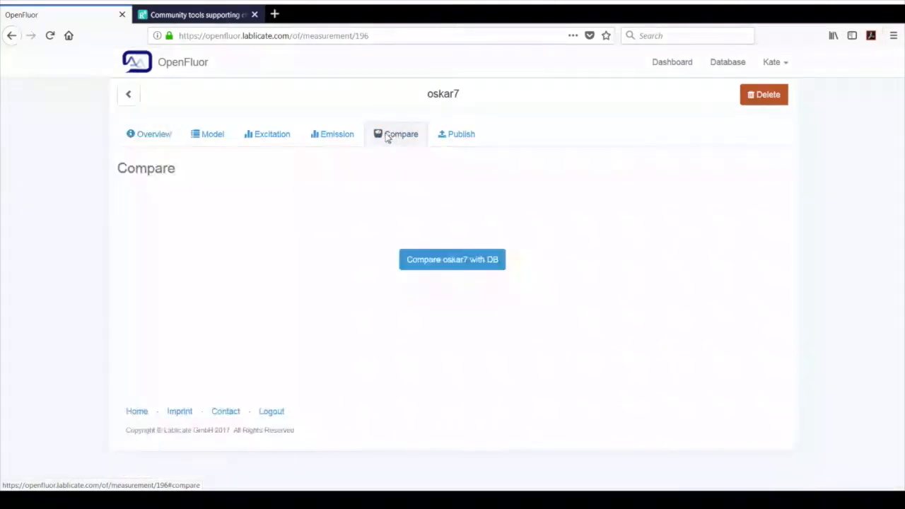
{"action": "left_click", "coordinate": [422, 260]}
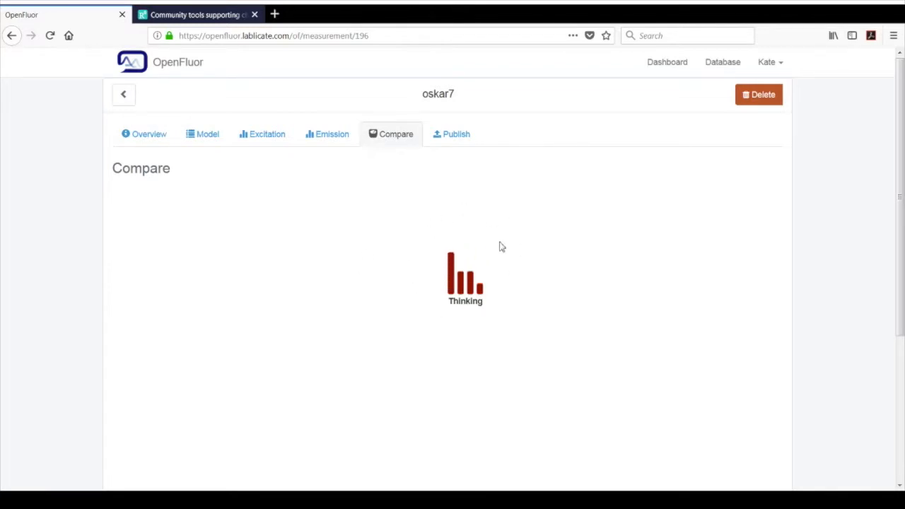
Review oskar7's excitation spectra, emission spectra and publishing option, and return to its comparison results.
{"action": "left_click", "coordinate": [262, 139]}
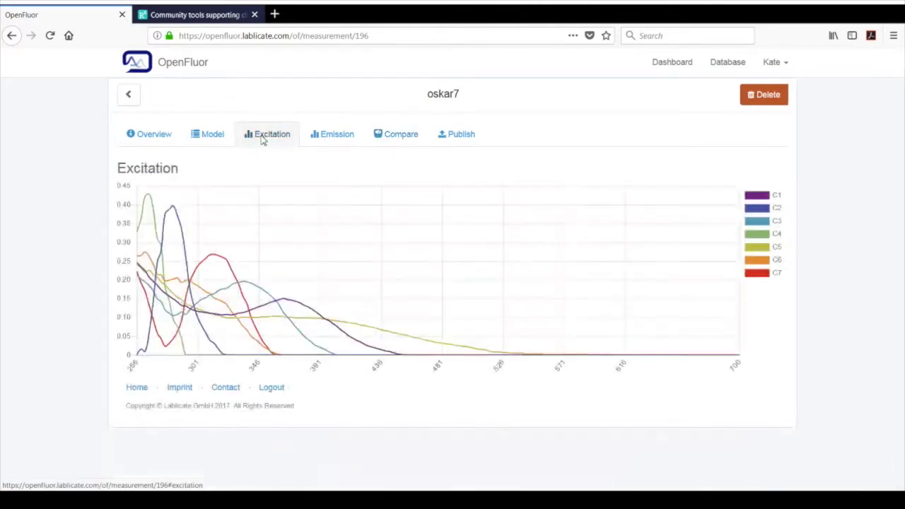
{"action": "left_click", "coordinate": [351, 138]}
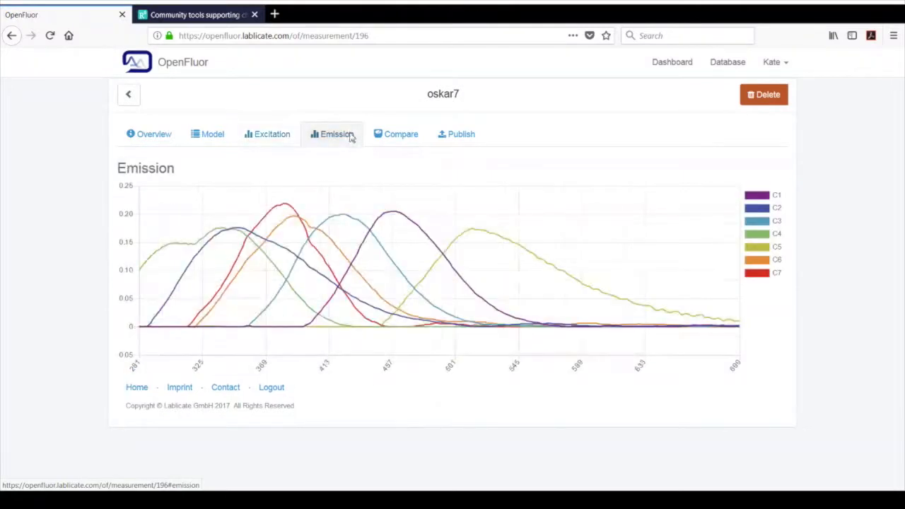
{"action": "left_click", "coordinate": [461, 135]}
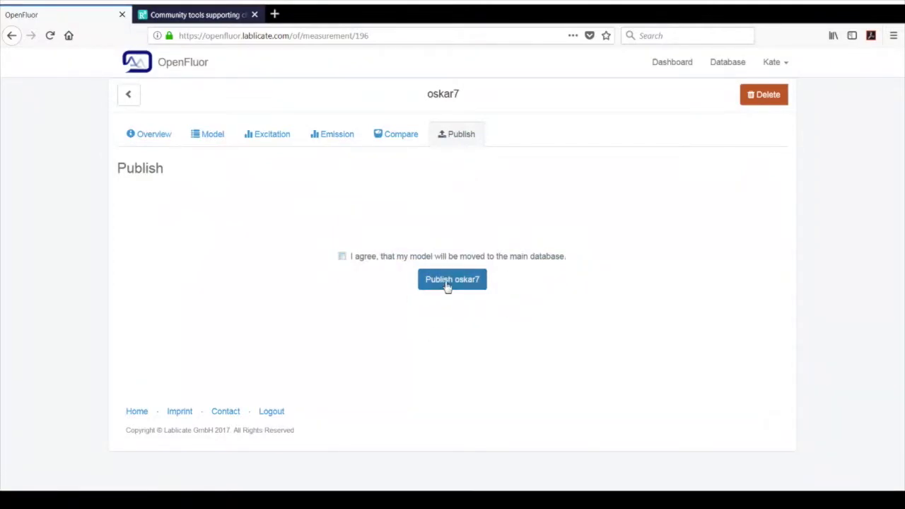
{"action": "left_click", "coordinate": [400, 136]}
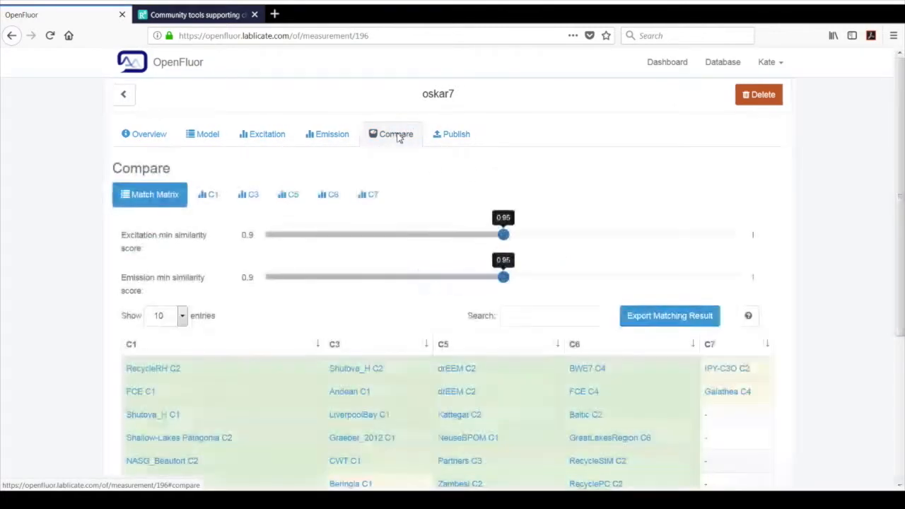
Examine the spectra of the database models that match oskar7's component C1.
{"action": "mouse_move", "coordinate": [901, 120]}
{"action": "left_mouse_down"}
{"action": "mouse_move", "coordinate": [903, 189]}
{"action": "mouse_move", "coordinate": [902, 131]}
{"action": "left_mouse_up"}
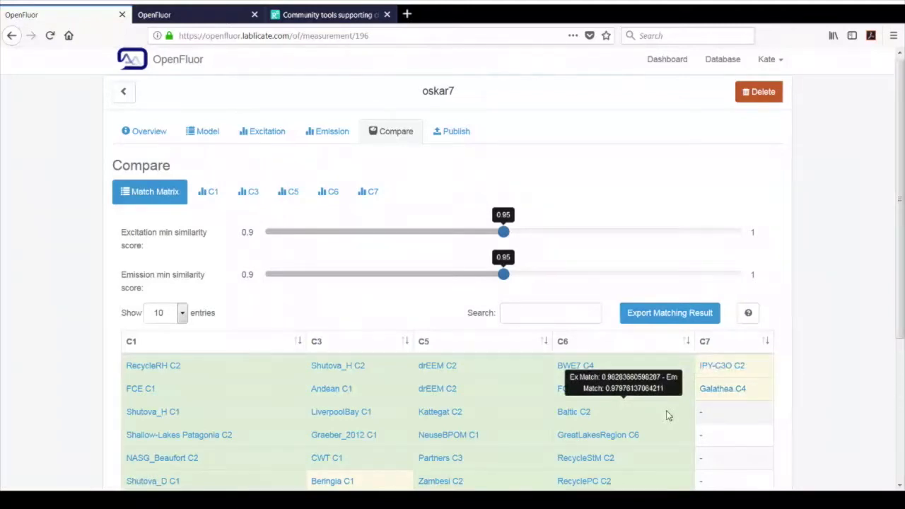
{"action": "left_click", "coordinate": [213, 192]}
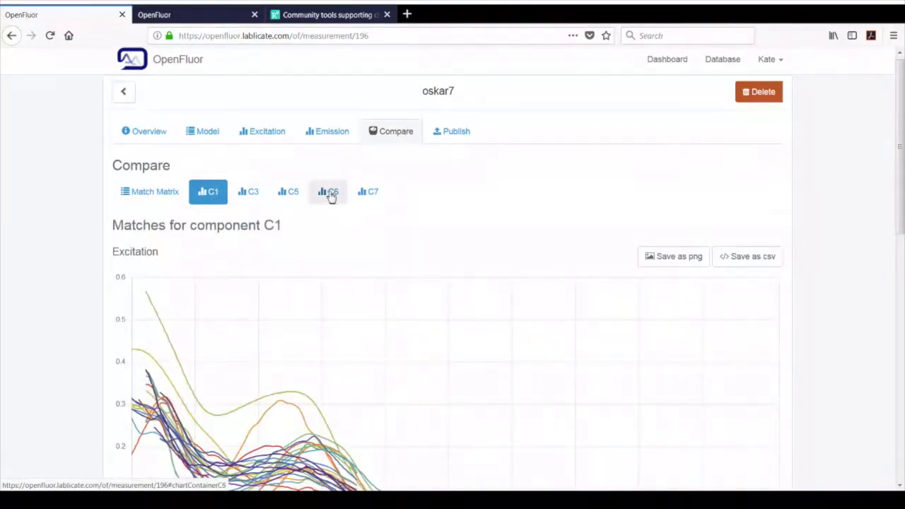
{"action": "left_click_drag", "start_coordinate": [903, 124], "coordinate": [866, 117]}
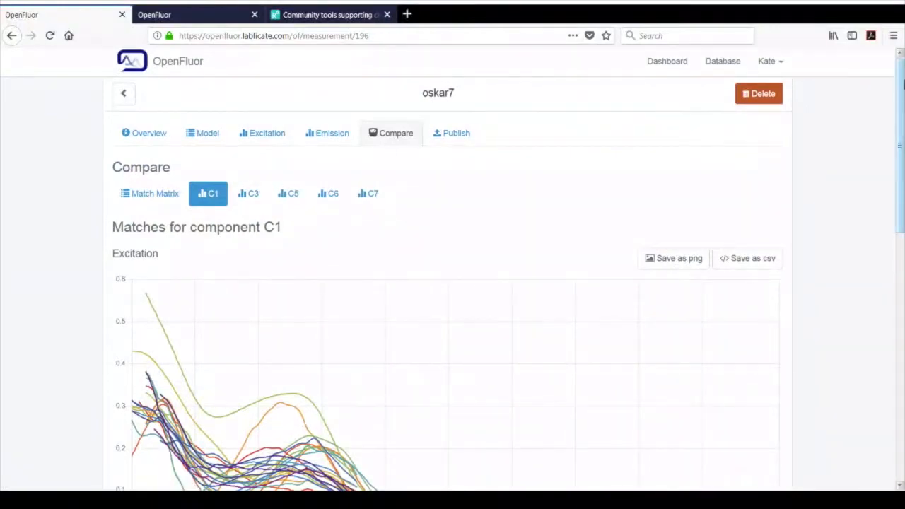
{"action": "left_click_drag", "start_coordinate": [902, 83], "coordinate": [902, 126]}
Return to the match matrix and set the minimum similarity scores to 0.97 for excitation and 0.98 for emission.
{"action": "left_click", "coordinate": [165, 101]}
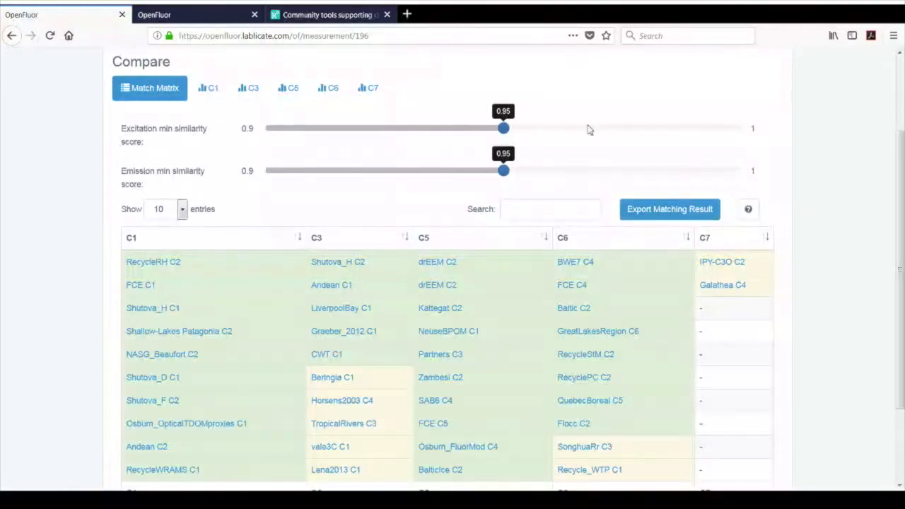
{"action": "left_click", "coordinate": [587, 128]}
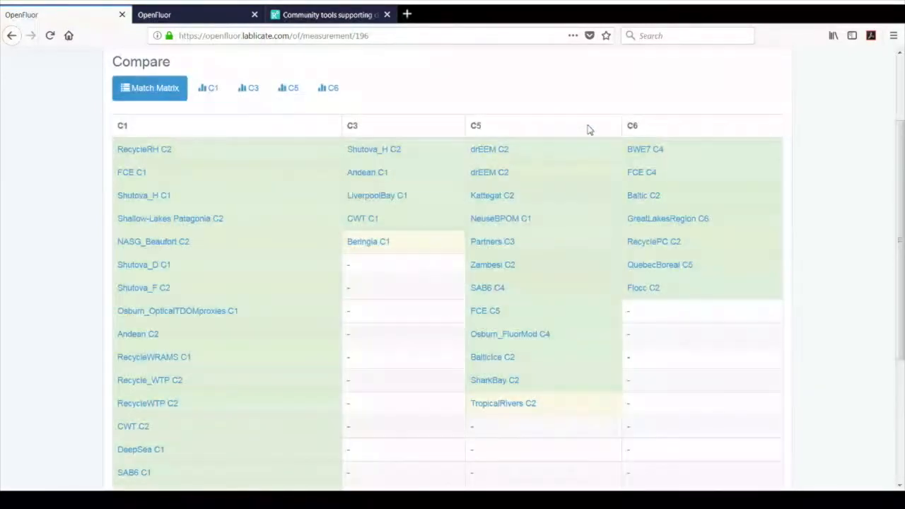
{"action": "left_click_drag", "start_coordinate": [899, 173], "coordinate": [899, 122]}
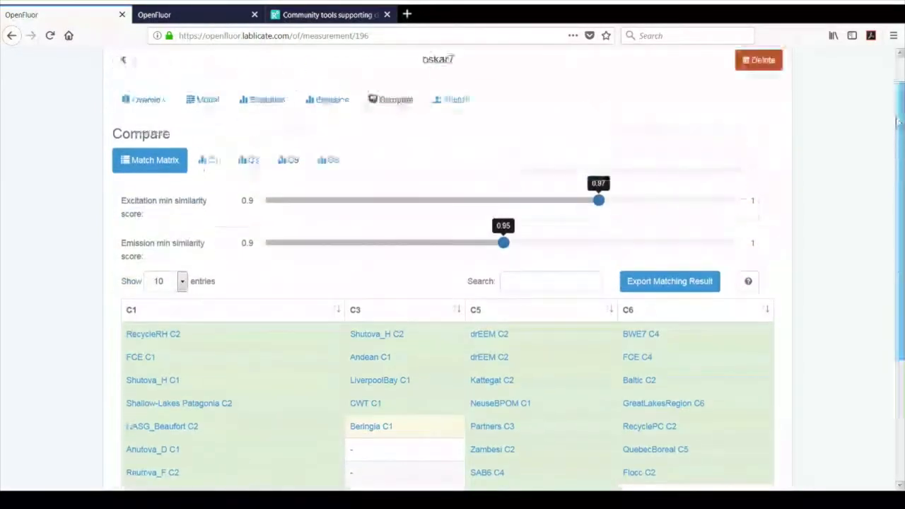
{"action": "left_click", "coordinate": [662, 246]}
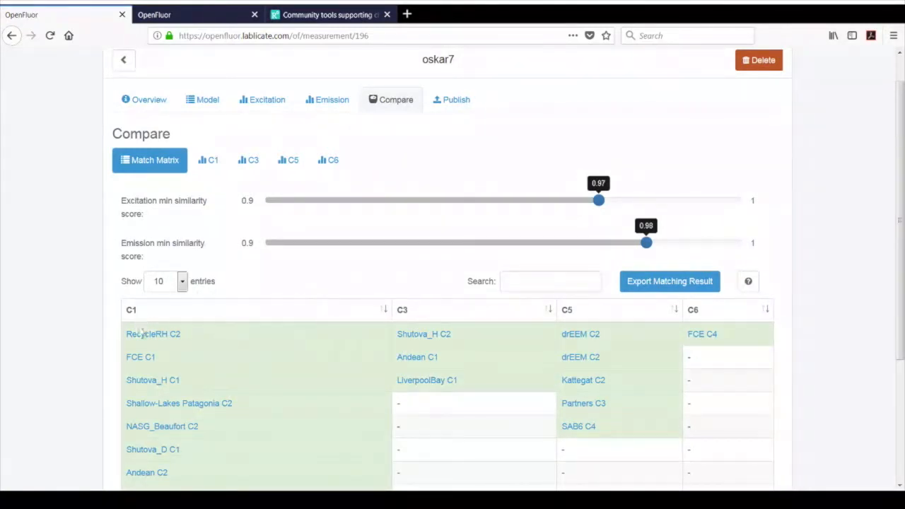
Open the matches for component C1 and normalize their excitation spectra at different wavelengths, including 355 and 300.
{"action": "left_click", "coordinate": [212, 162]}
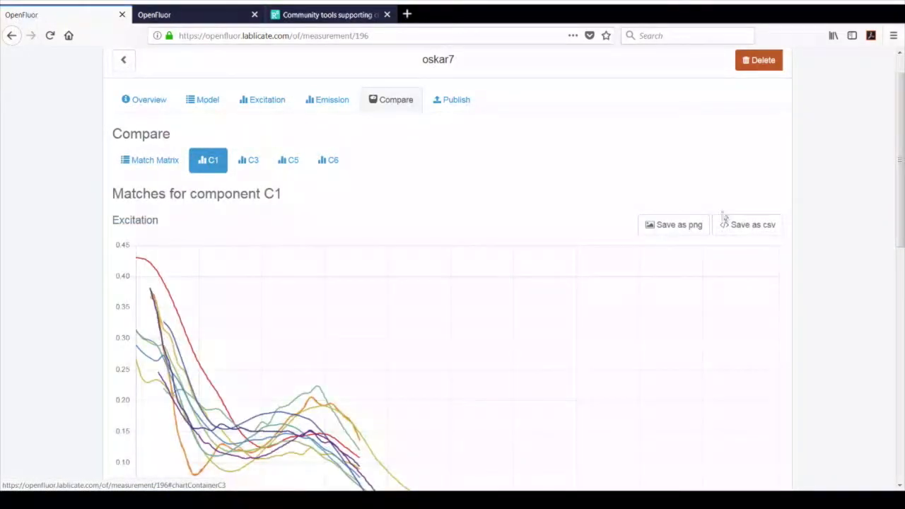
{"action": "left_click_drag", "start_coordinate": [899, 154], "coordinate": [903, 200]}
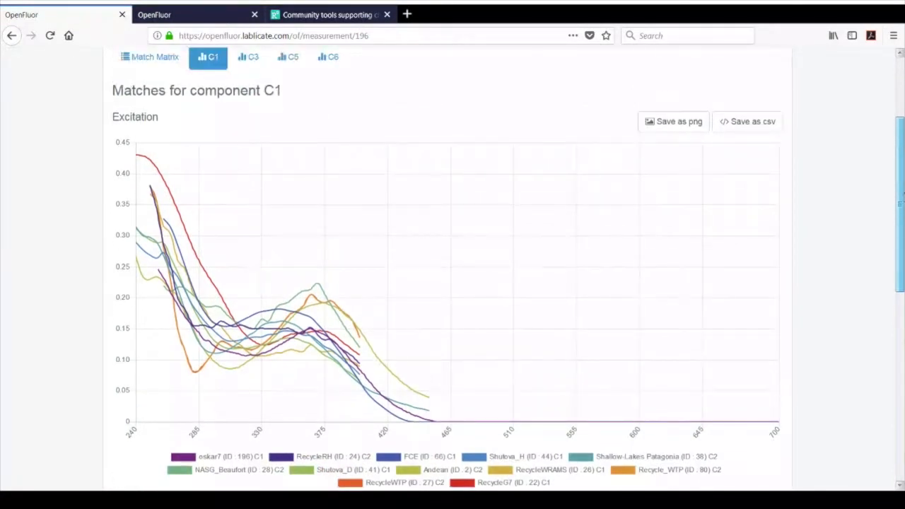
{"action": "left_click_drag", "start_coordinate": [901, 202], "coordinate": [901, 198]}
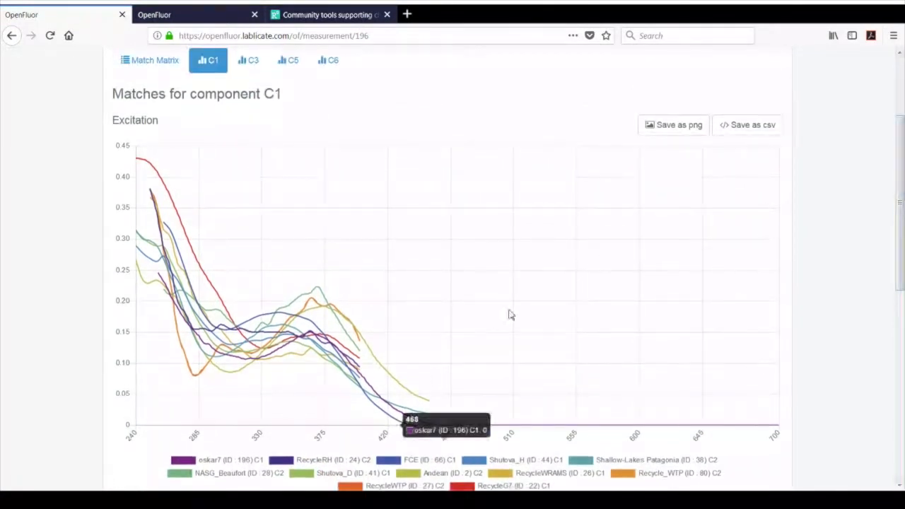
{"action": "left_click", "coordinate": [298, 322]}
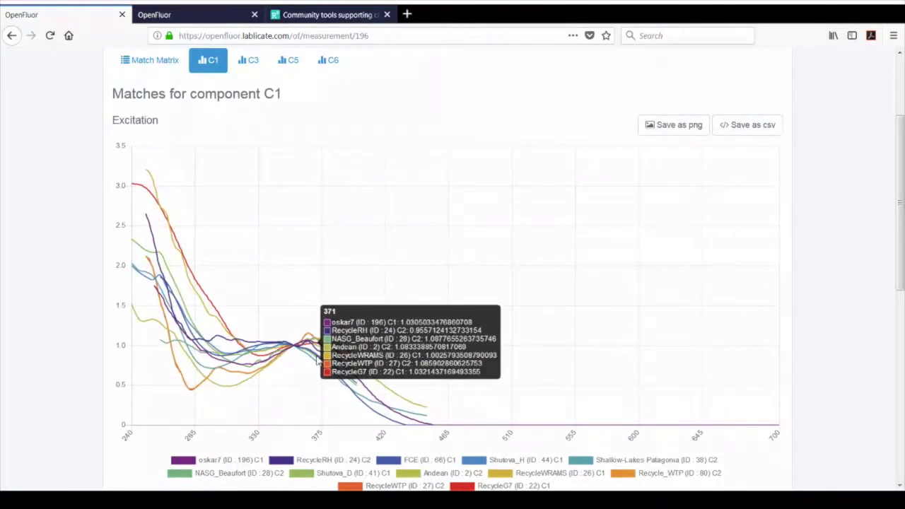
{"action": "left_click", "coordinate": [314, 346]}
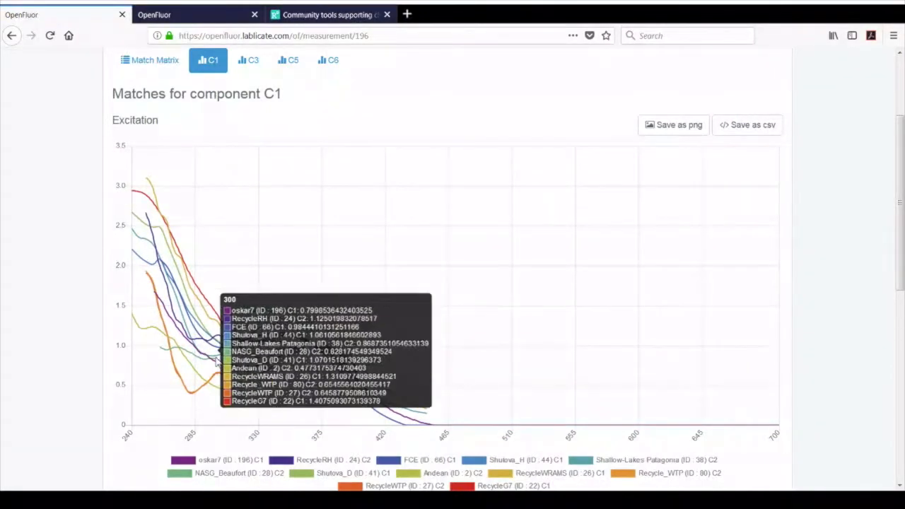
{"action": "left_click", "coordinate": [215, 331]}
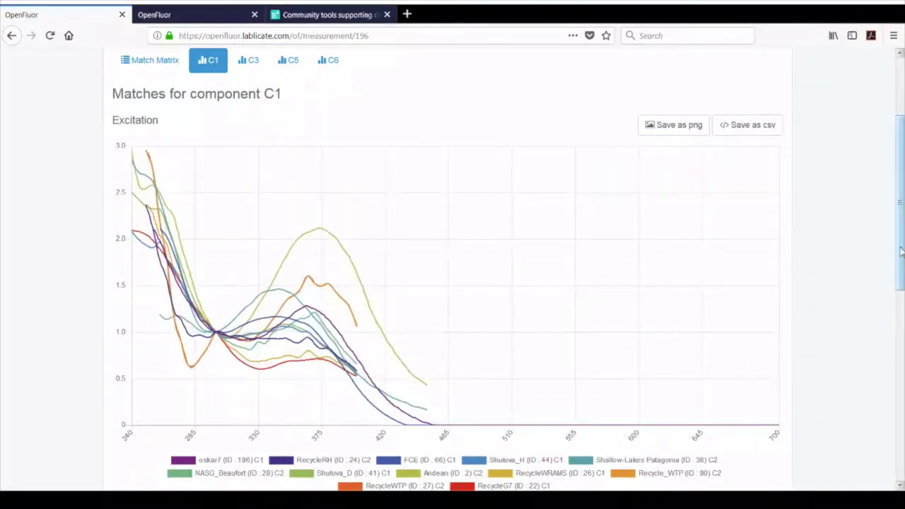
Review the emission spectra of the C1 matches, normalizing the curves near their peak.
{"action": "left_click_drag", "start_coordinate": [902, 253], "coordinate": [901, 325]}
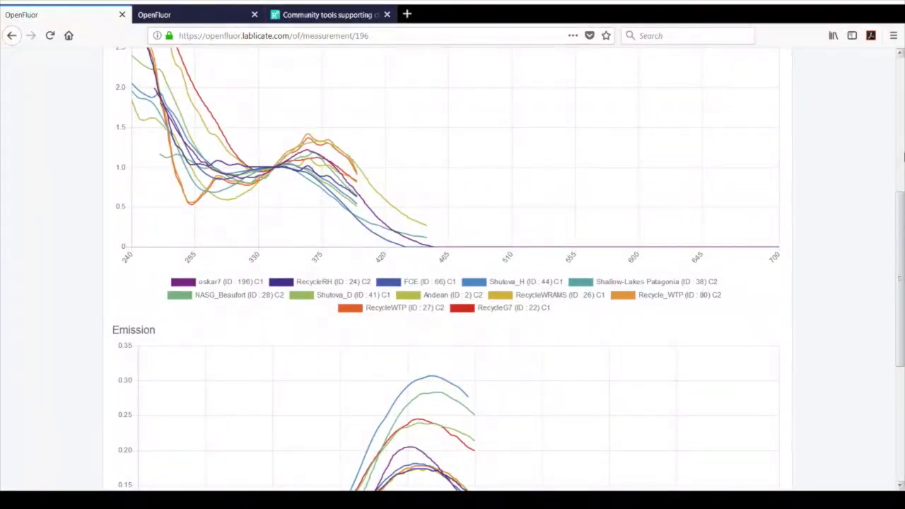
{"action": "left_click_drag", "start_coordinate": [900, 209], "coordinate": [900, 287]}
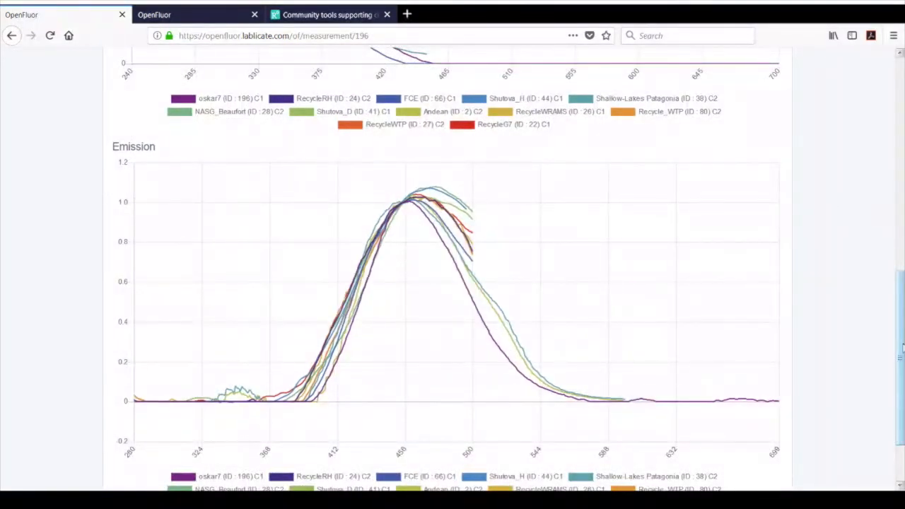
{"action": "left_click_drag", "start_coordinate": [903, 346], "coordinate": [902, 375]}
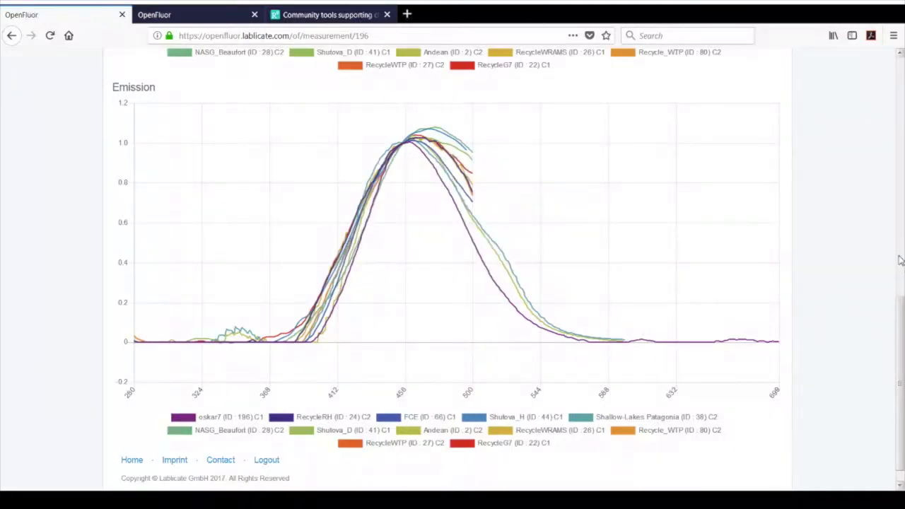
Return to oskar7's match matrix and locate the option for exporting the matching result.
{"action": "left_click_drag", "start_coordinate": [902, 307], "coordinate": [827, 49]}
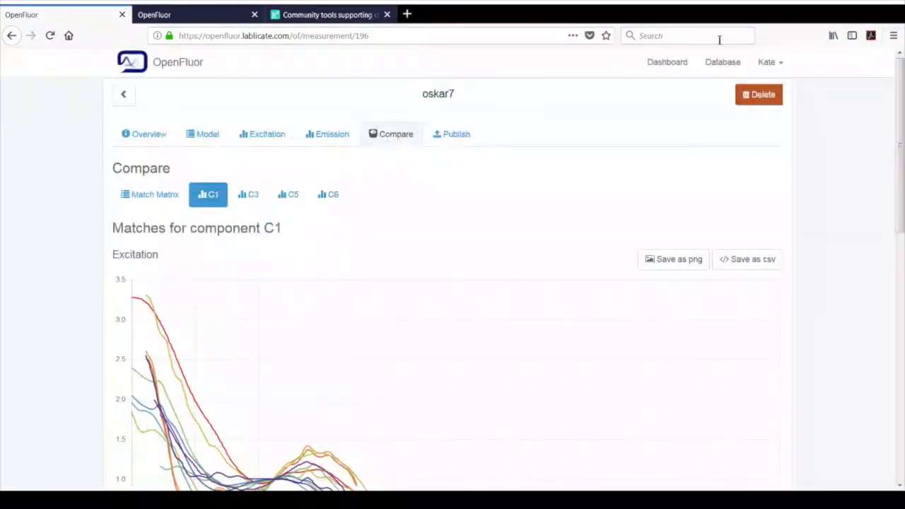
{"action": "left_click", "coordinate": [145, 199]}
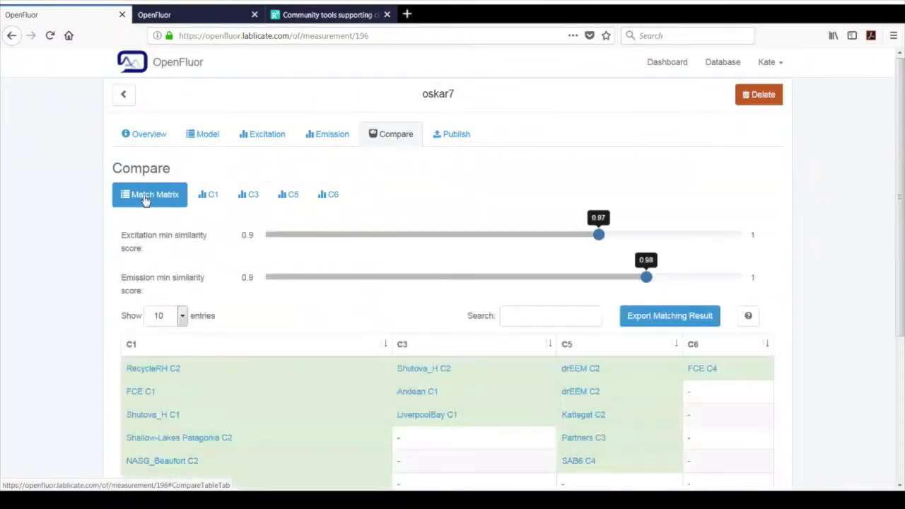
{"action": "left_click_drag", "start_coordinate": [904, 147], "coordinate": [901, 216]}
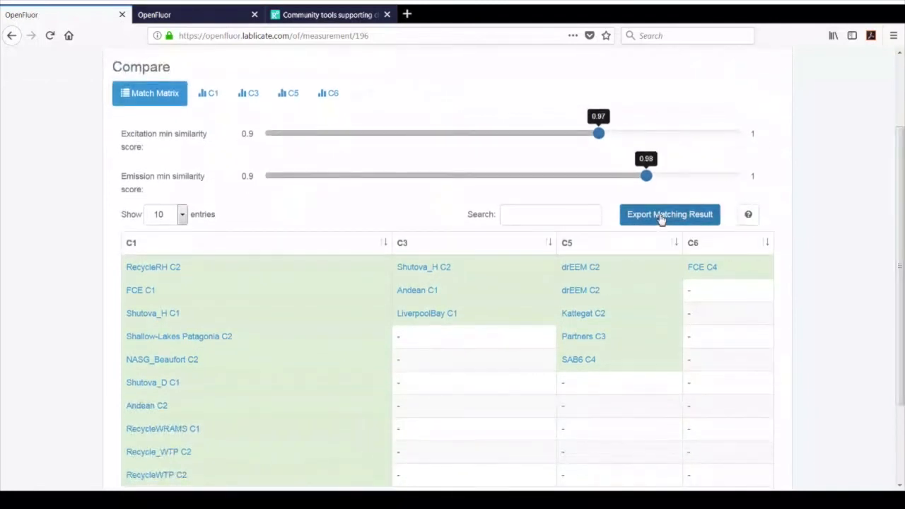